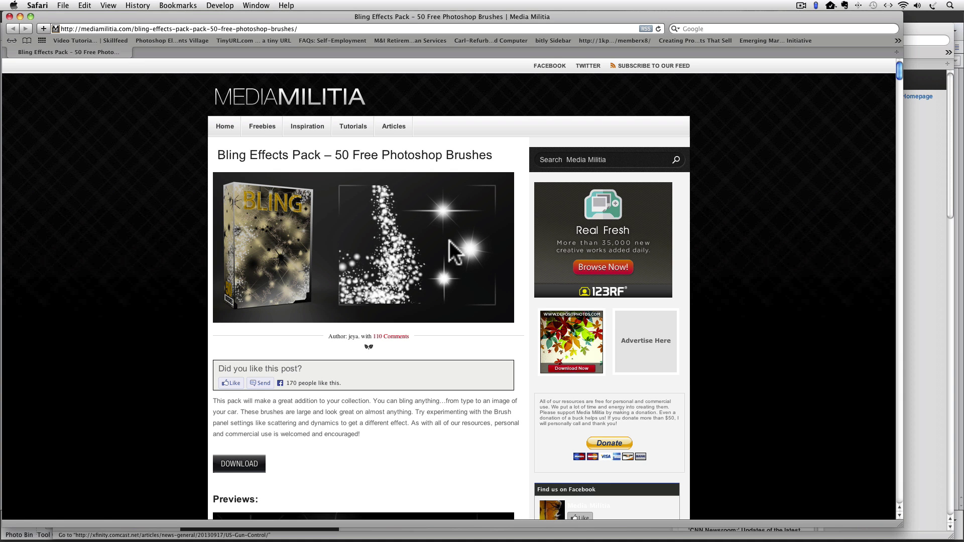
# Step: Scroll down the Media Militia Bling Effects Pack download page in Safari
pyautogui.scroll(-5, 743, 300)
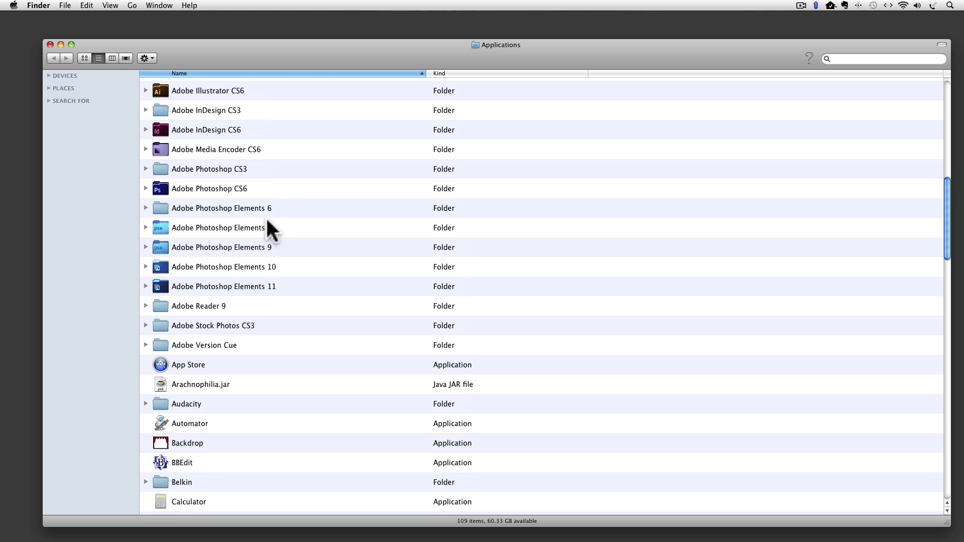
# Step: Expand Adobe Photoshop Elements 11 > Support Files > Presets > brushes to list its .abr files
pyautogui.click(212, 287)
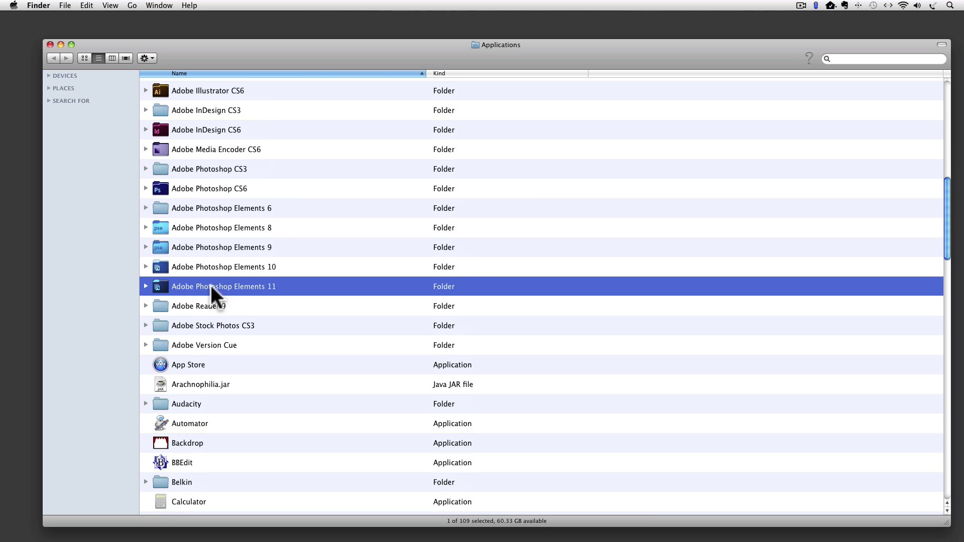
pyautogui.click(146, 286)
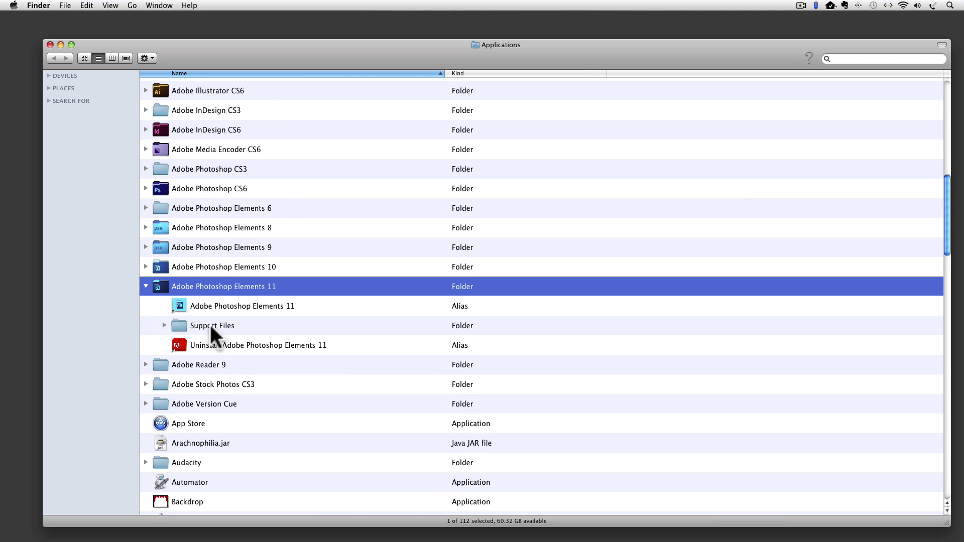
pyautogui.click(164, 326)
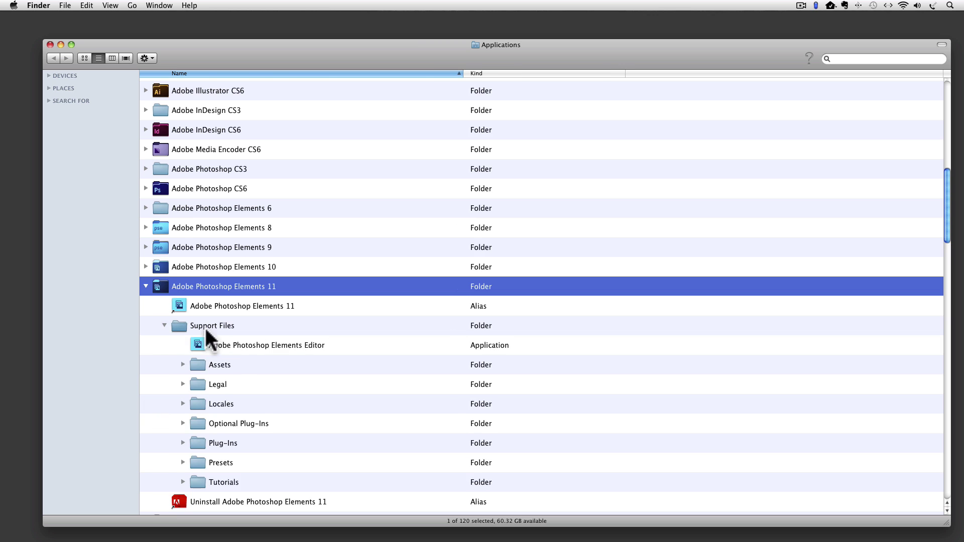
pyautogui.scroll(-4, 323, 329)
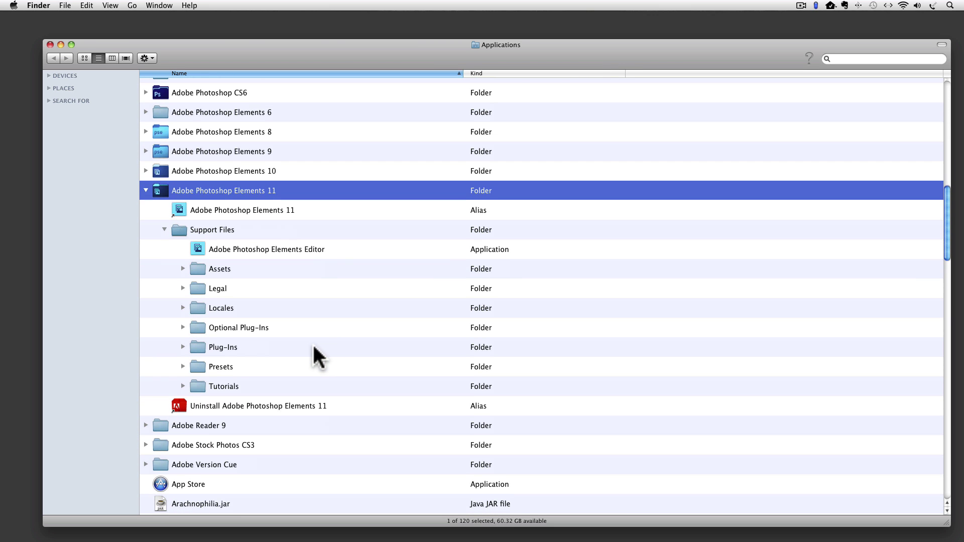
pyautogui.click(184, 367)
pyautogui.click(183, 367)
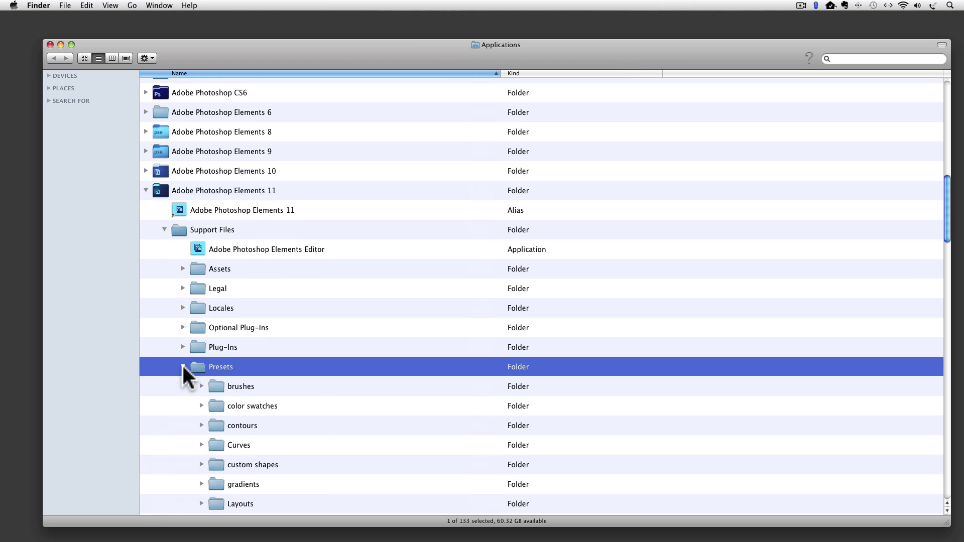
pyautogui.scroll(-6, 316, 367)
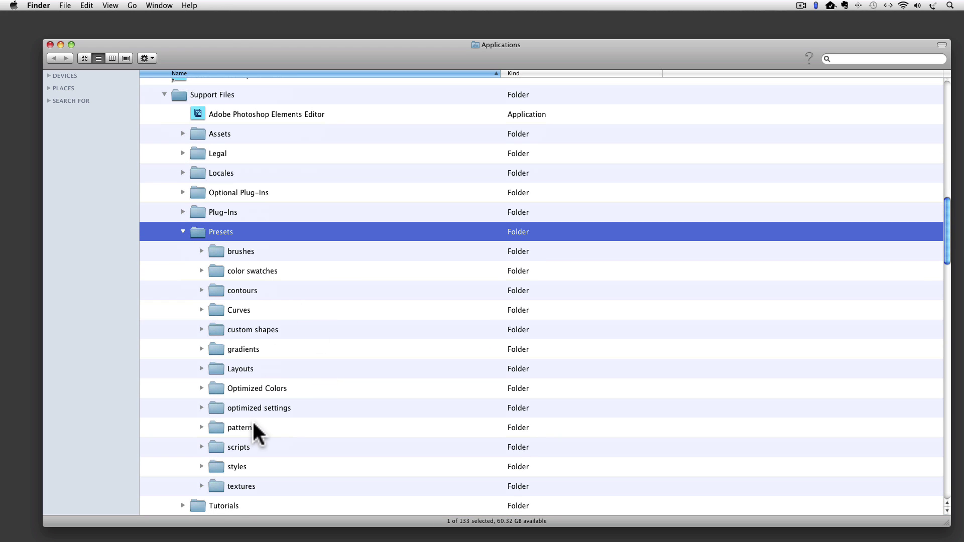
pyautogui.click(236, 254)
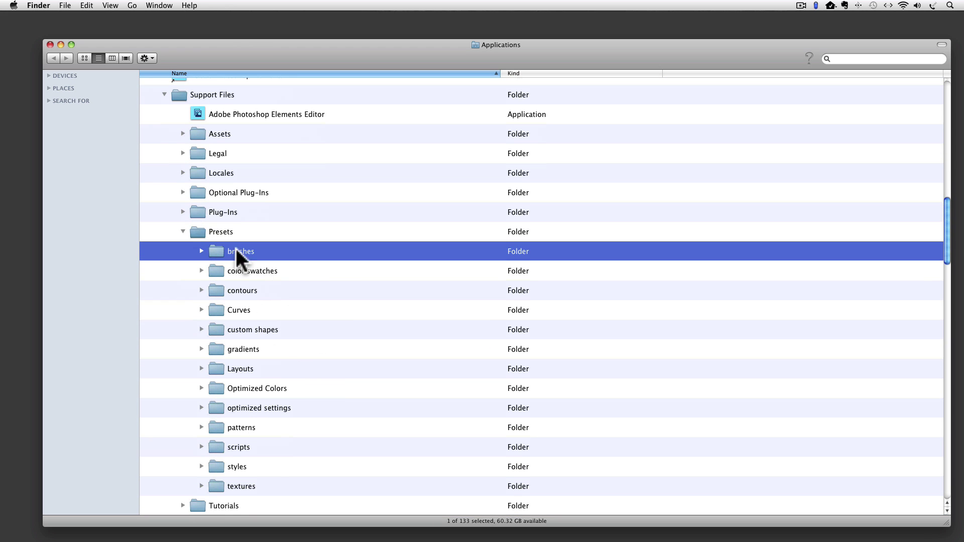
pyautogui.click(201, 251)
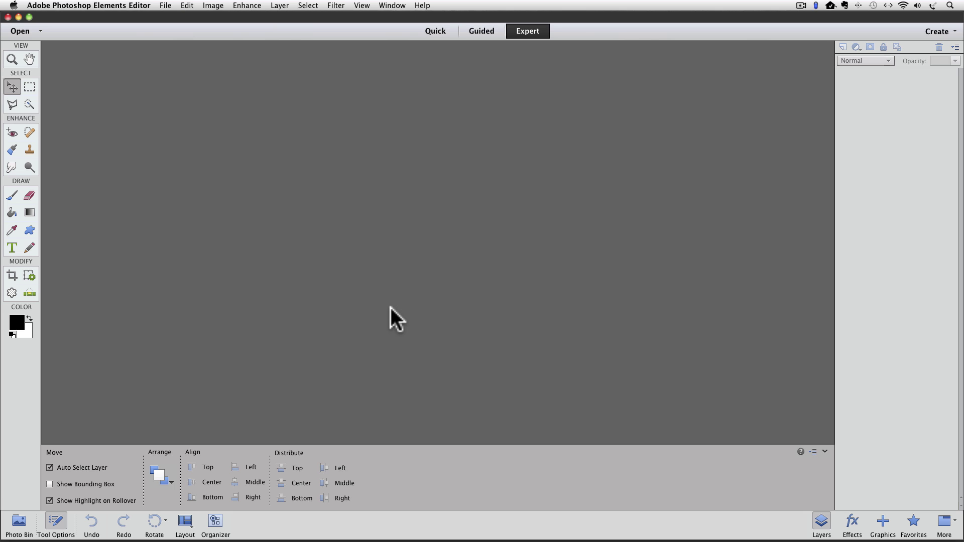
# Step: Select the Brush tool from the toolbox's Draw section
pyautogui.click(12, 195)
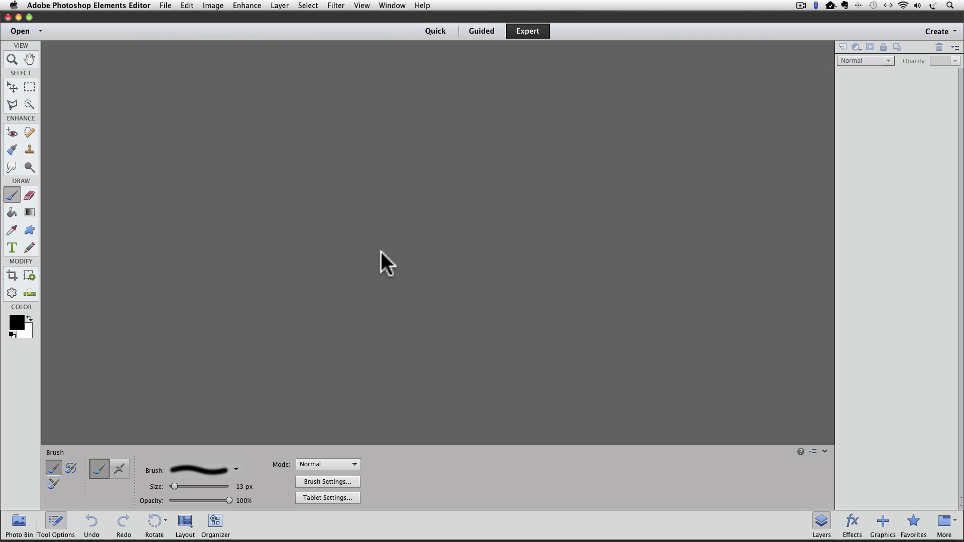
# Step: Enlarge the Brush picker and load Thick Heavy Brushes, then the Square Brushes set
pyautogui.click(222, 470)
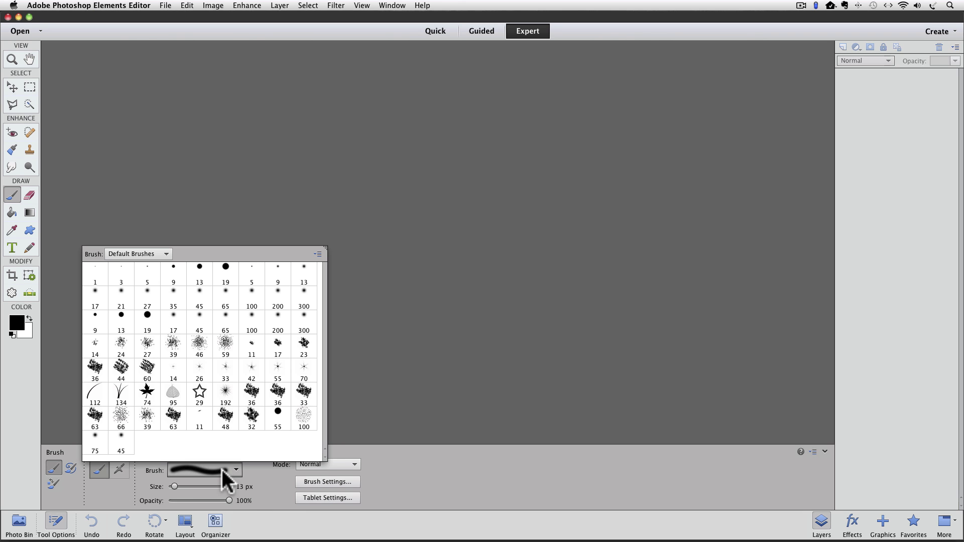
pyautogui.moveTo(325, 248); pyautogui.dragTo(350, 248)
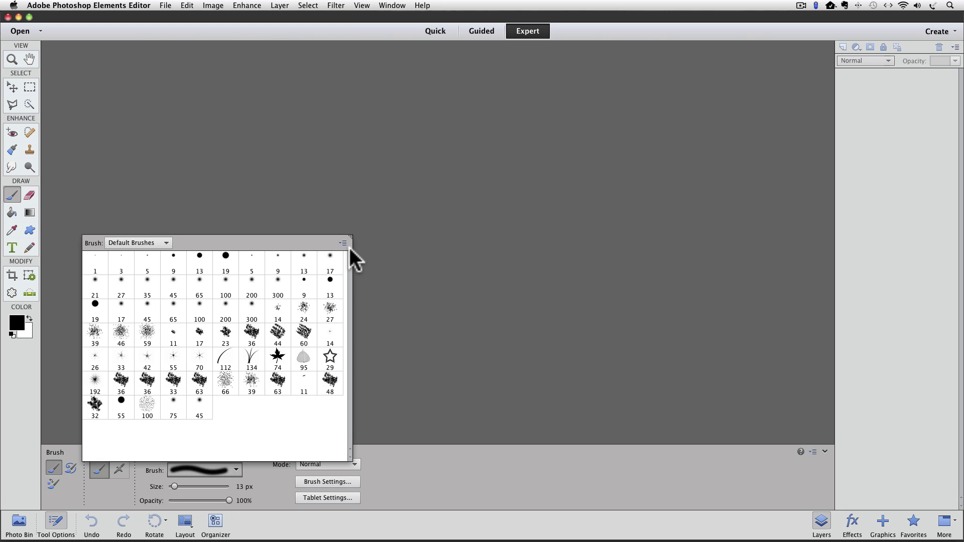
pyautogui.click(152, 245)
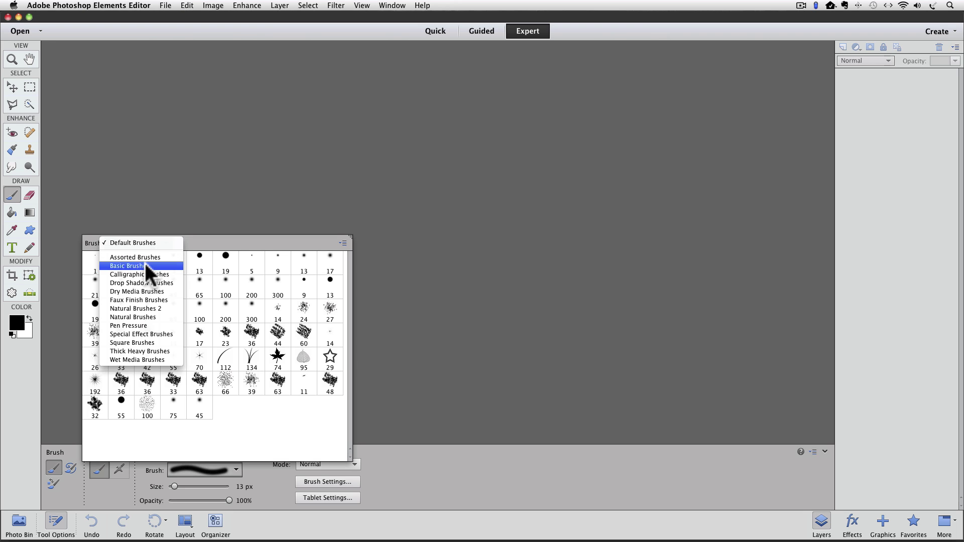
pyautogui.click(139, 351)
pyautogui.click(158, 242)
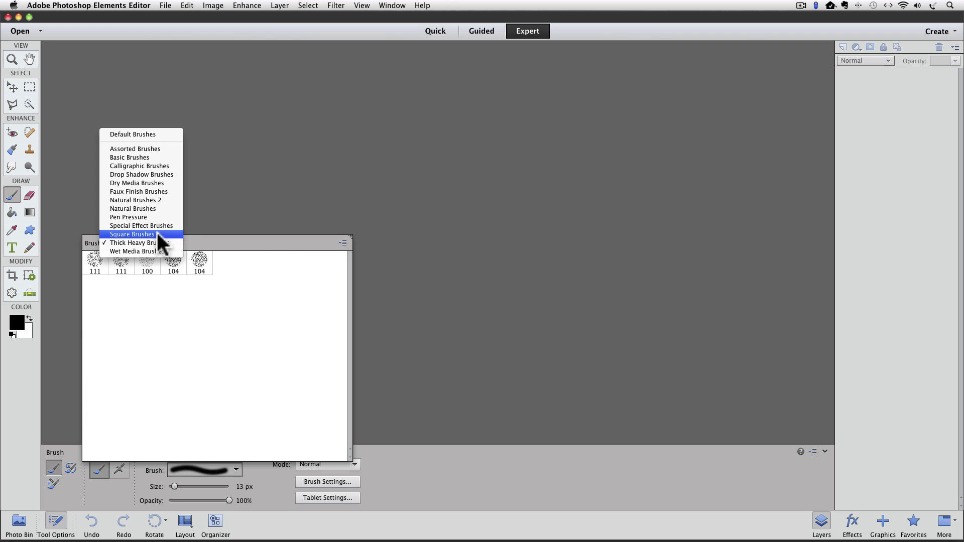
pyautogui.click(157, 234)
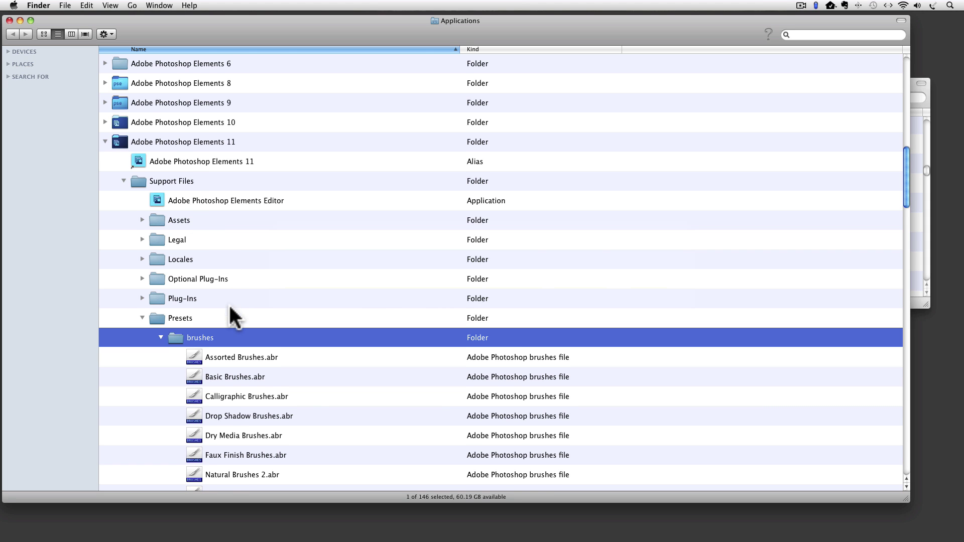
# Step: Narrow the Applications window to reveal the Desktop's PS Elements Extra Brushes folder
pyautogui.scroll(-5, 230, 305)
pyautogui.scroll(-2, 310, 386)
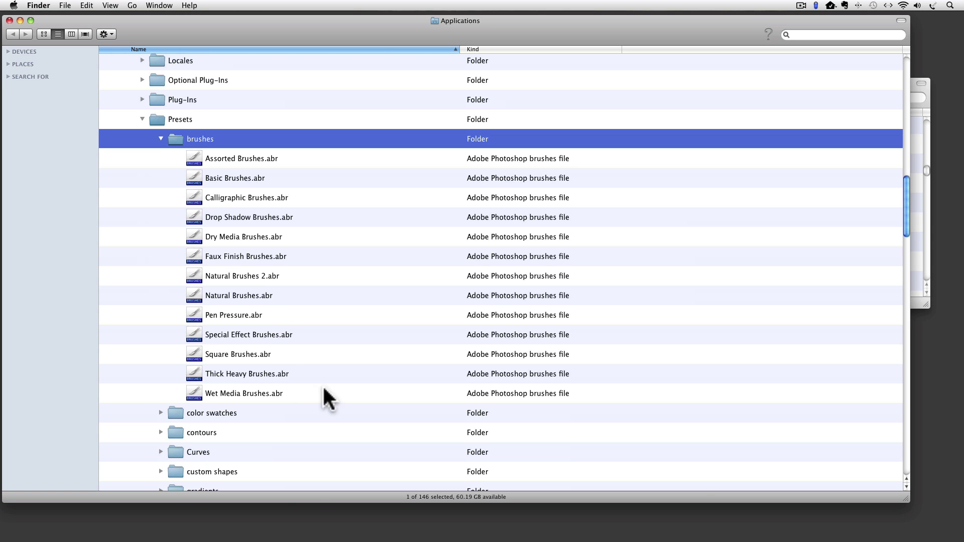
pyautogui.moveTo(905, 495); pyautogui.dragTo(617, 503)
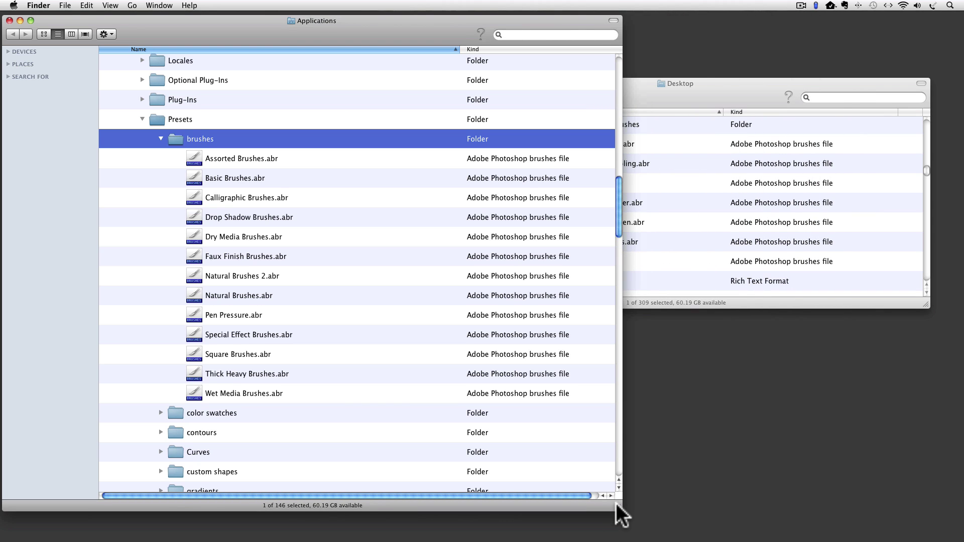
pyautogui.moveTo(617, 504); pyautogui.dragTo(407, 499)
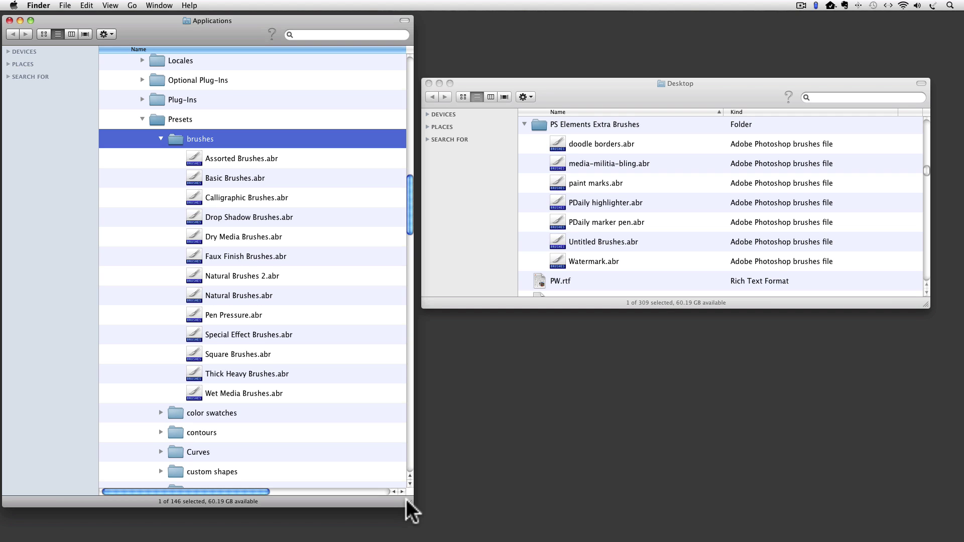
pyautogui.click(589, 121)
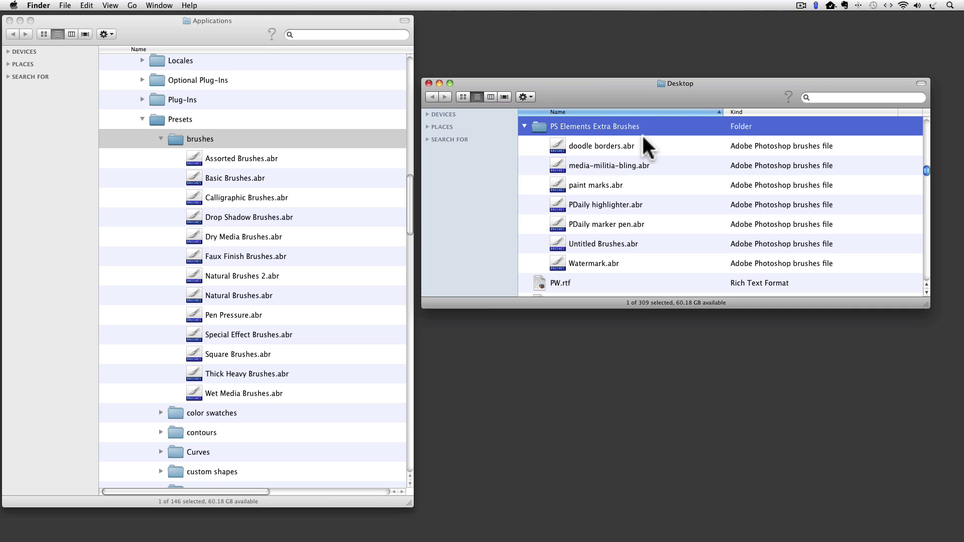
# Step: Move media-militia-bling.abr from the Desktop folder into the Elements brushes folder
pyautogui.click(618, 165)
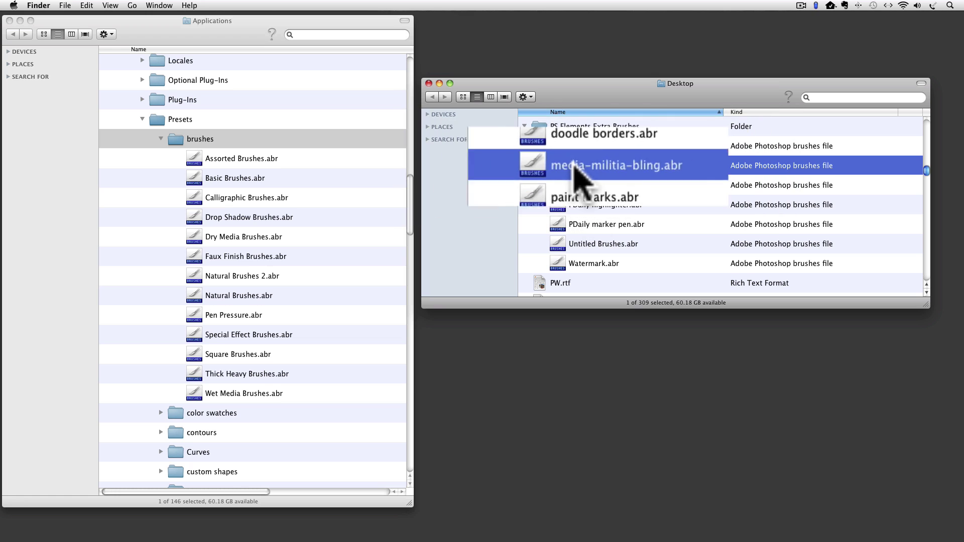
pyautogui.moveTo(582, 164); pyautogui.dragTo(205, 141)
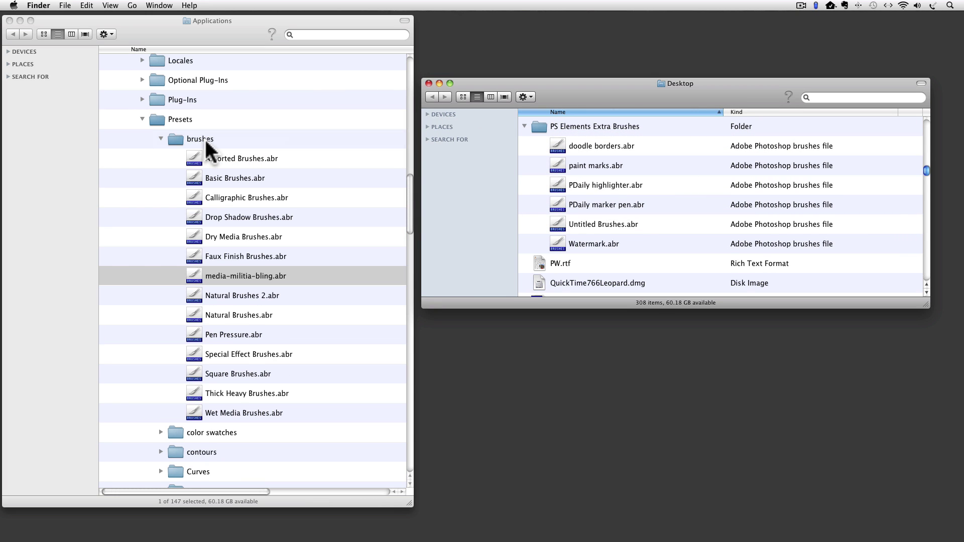
pyautogui.click(271, 278)
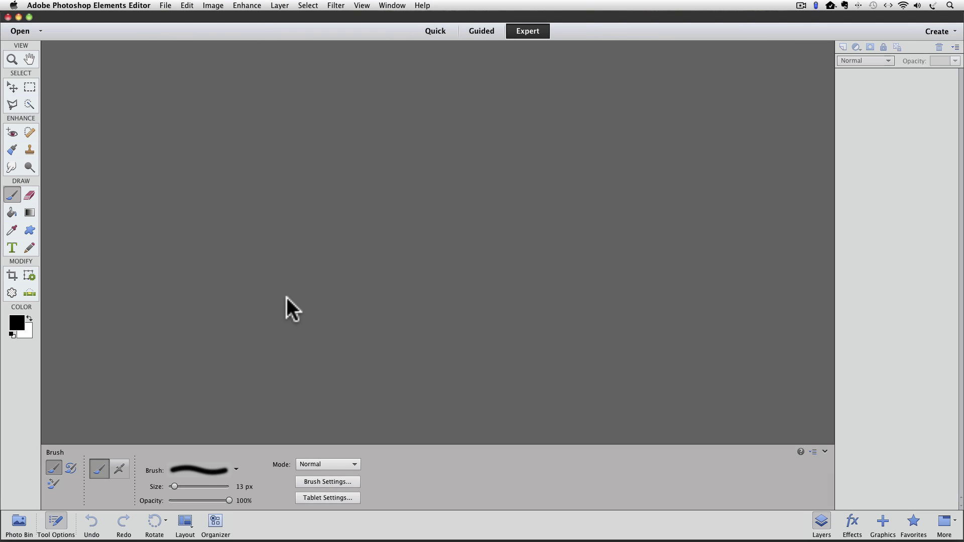
# Step: Check the Brush picker's list of brush sets after restarting Elements
pyautogui.click(236, 469)
pyautogui.click(150, 243)
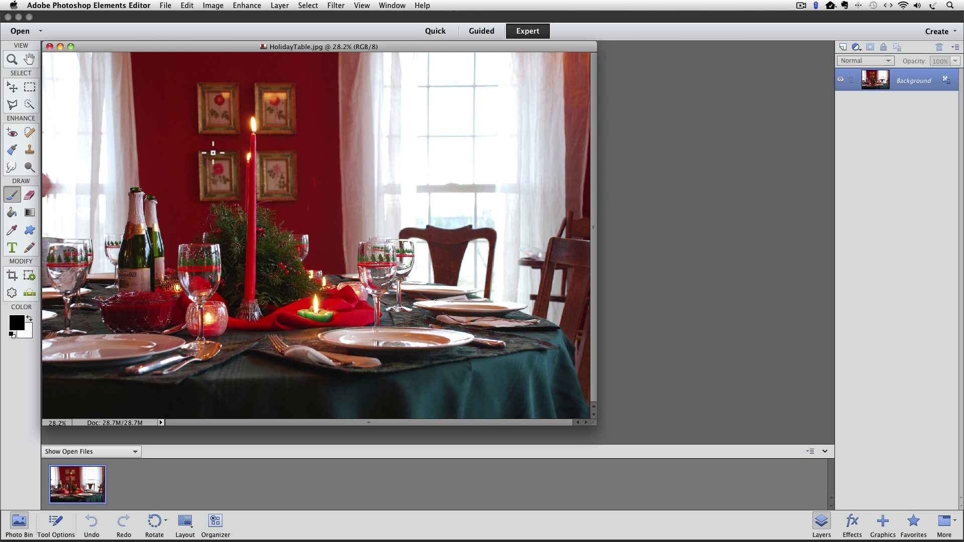
# Step: Reselect the Brush tool and load the media-militia-bling set in the Brush picker
pyautogui.click(12, 195)
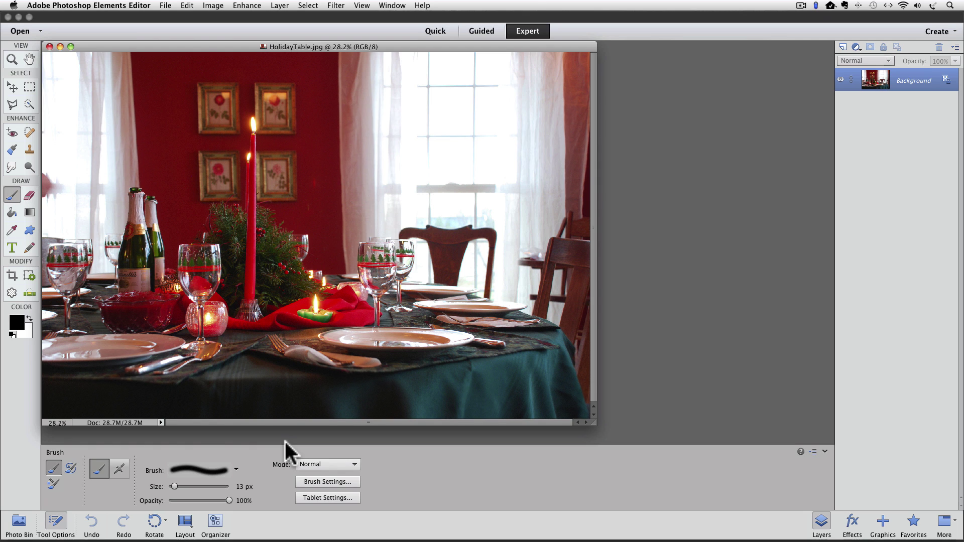
pyautogui.click(235, 469)
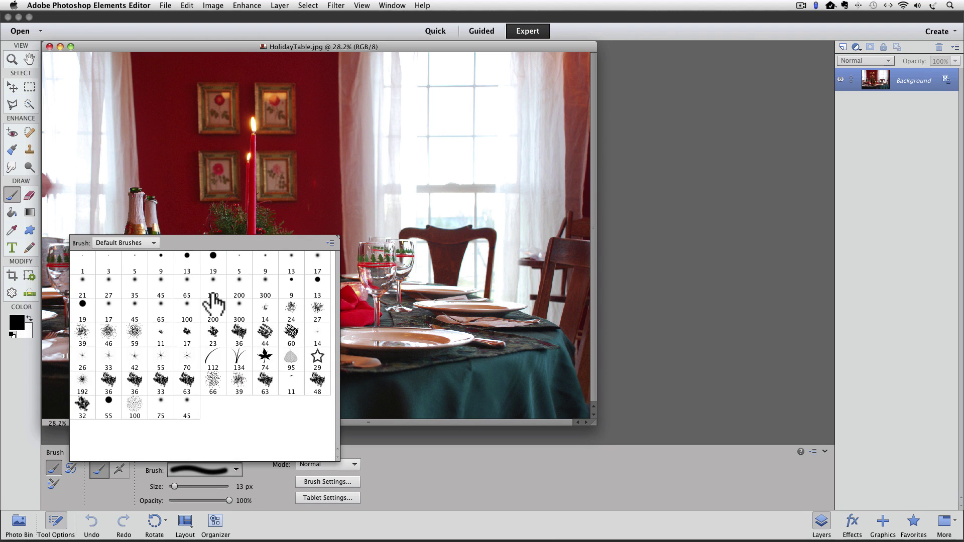
pyautogui.click(151, 242)
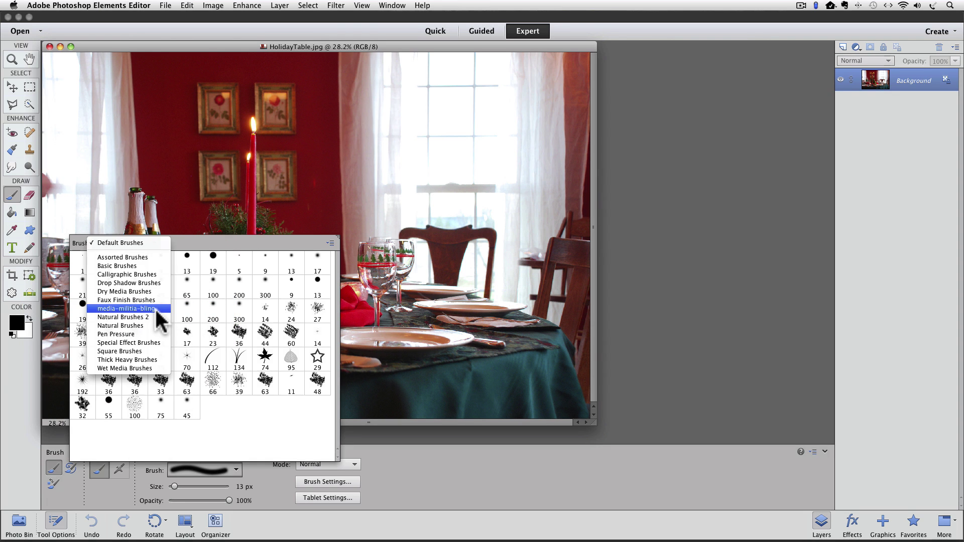
pyautogui.click(154, 308)
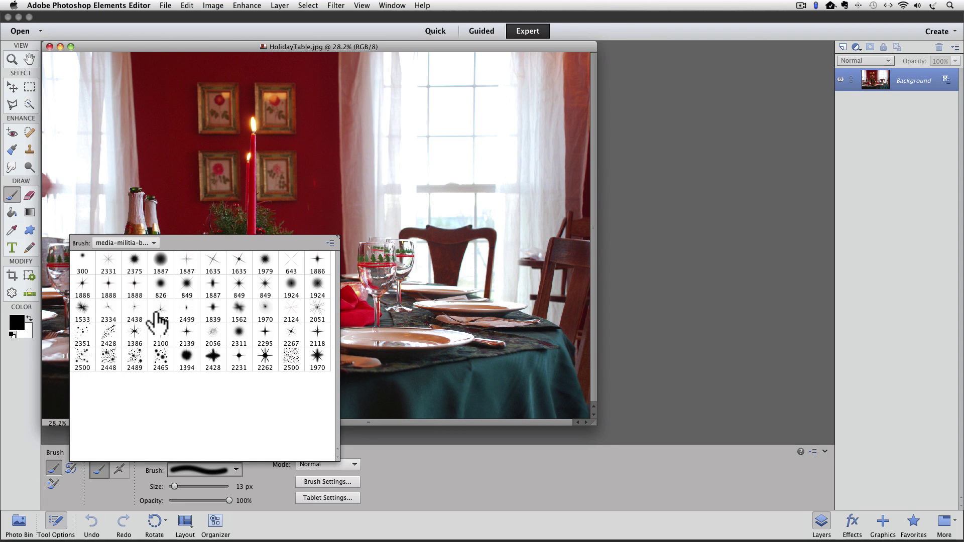